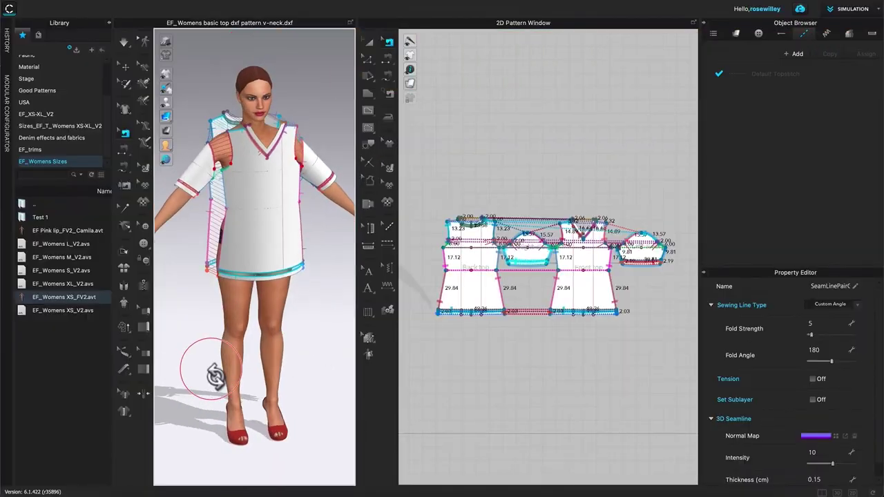
Auto-sew the pattern pieces with garment type Top, front type Closed and collar seam Auto.
right_click_drag(216, 375, 306, 369)
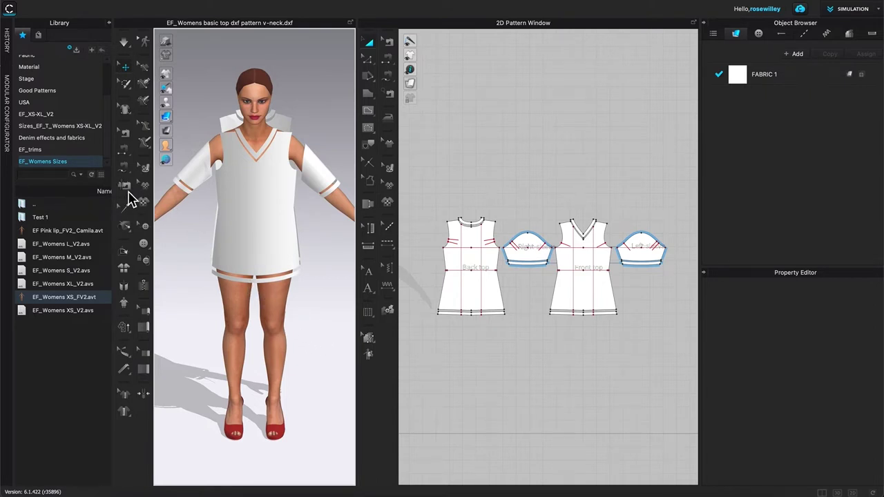
left_click(126, 202)
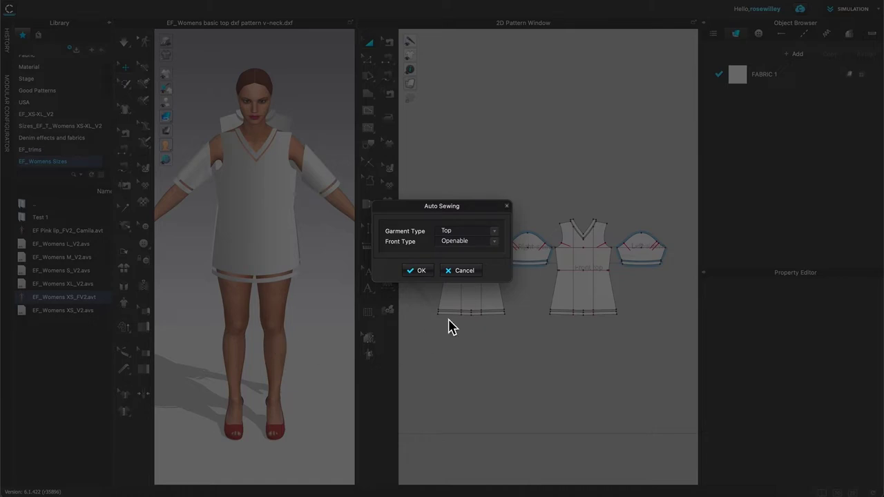
left_click(495, 248)
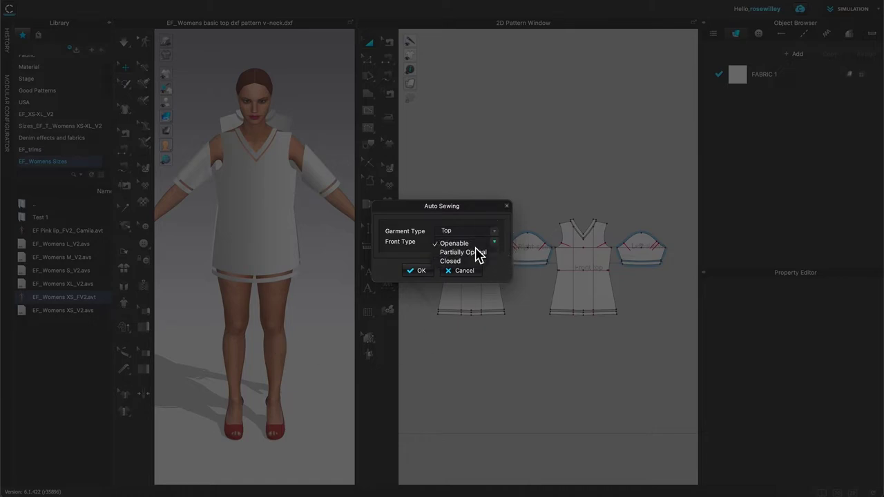
left_click(451, 261)
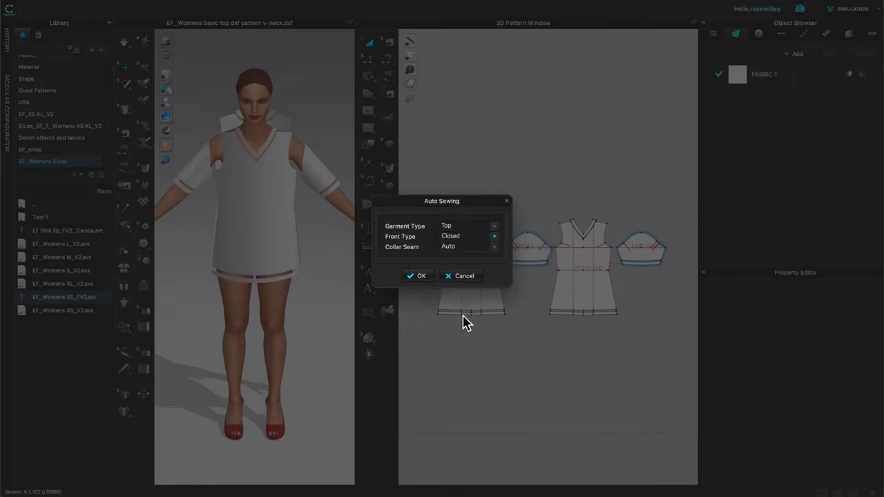
left_click(423, 276)
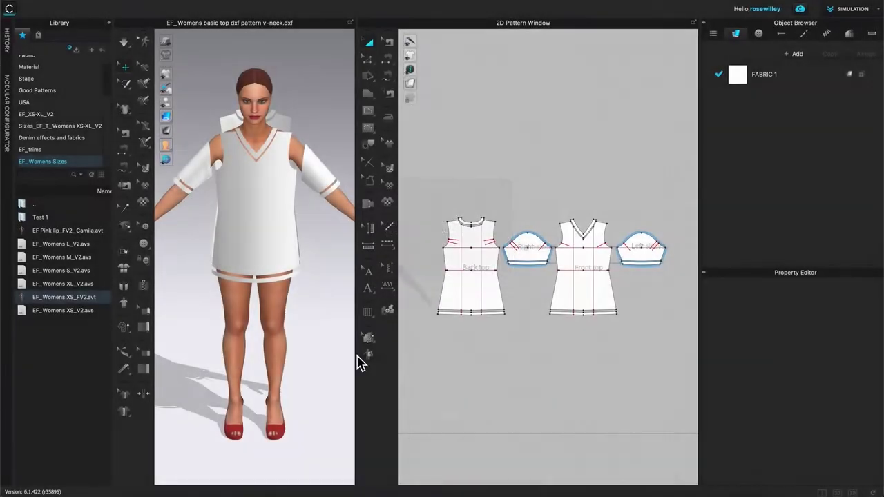
Check the generated seam lines around the avatar from several angles and widen the 3D view.
left_click(319, 350)
right_click_drag(319, 350, 273, 380)
right_click_drag(204, 394, 263, 403)
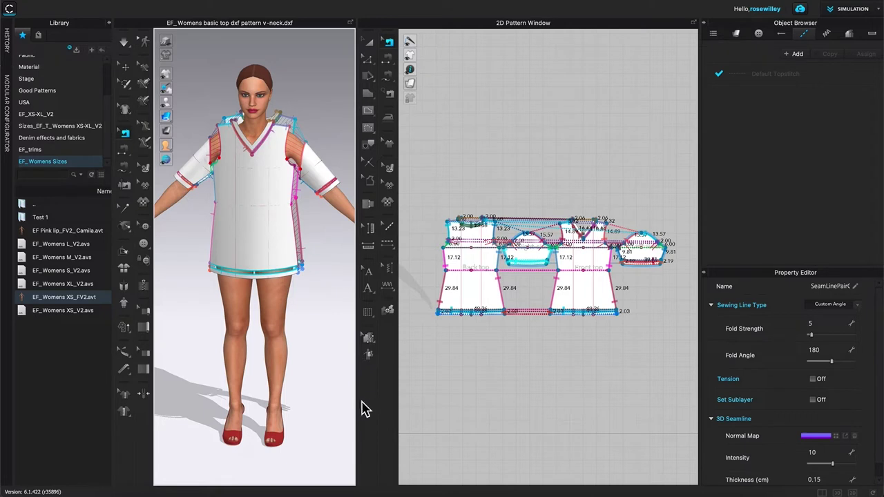
left_click_drag(362, 401, 390, 389)
mouse_move(273, 371)
right_mouse_down()
mouse_move(251, 365)
mouse_move(269, 363)
mouse_move(258, 359)
mouse_move(265, 384)
right_mouse_up()
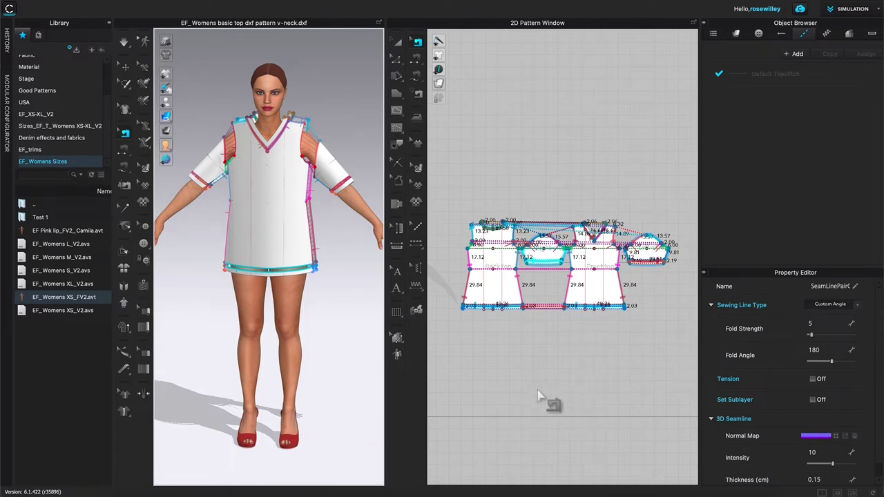
Select all pattern pieces with Transform Pattern and strengthen them.
key("a")
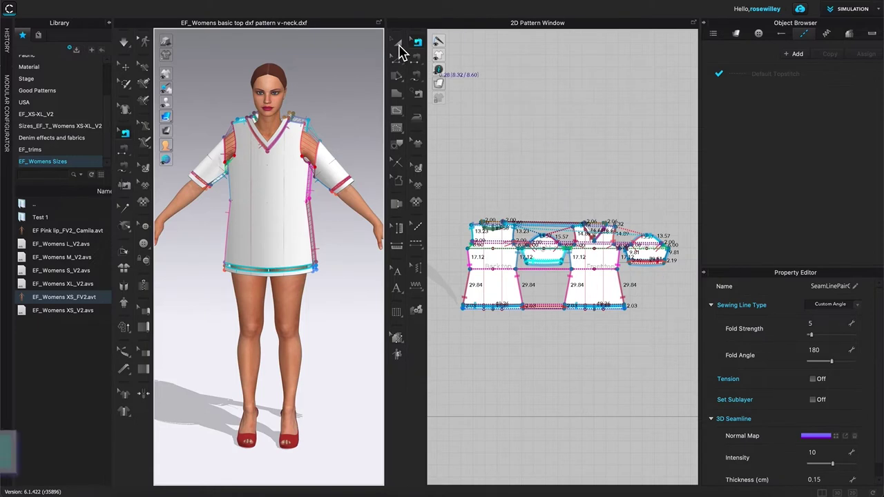
left_click(399, 42)
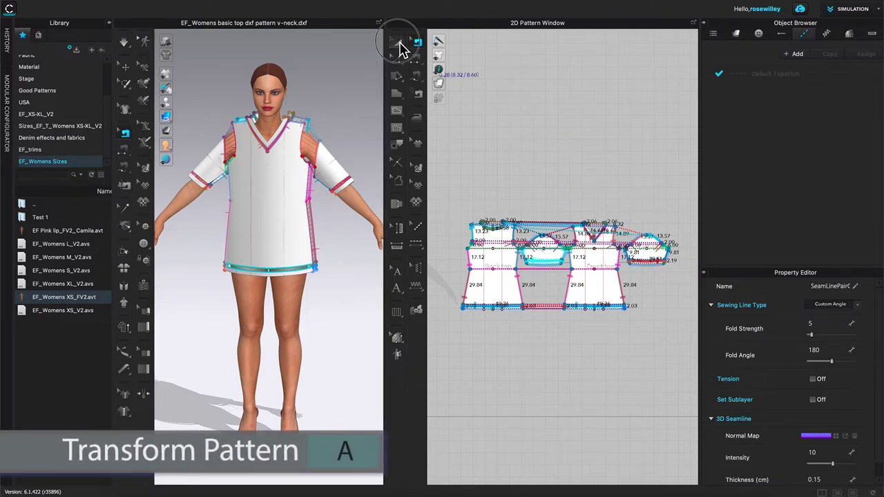
left_click(441, 158)
left_click_drag(442, 157, 667, 406)
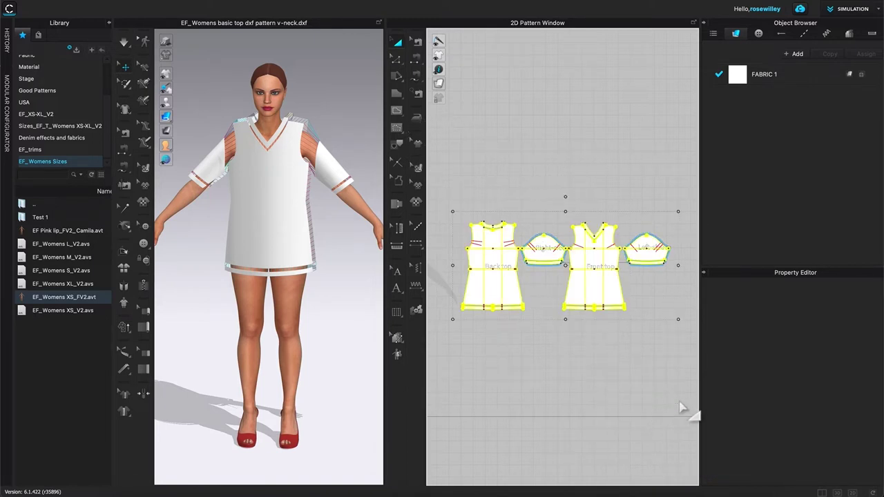
right_click(496, 288)
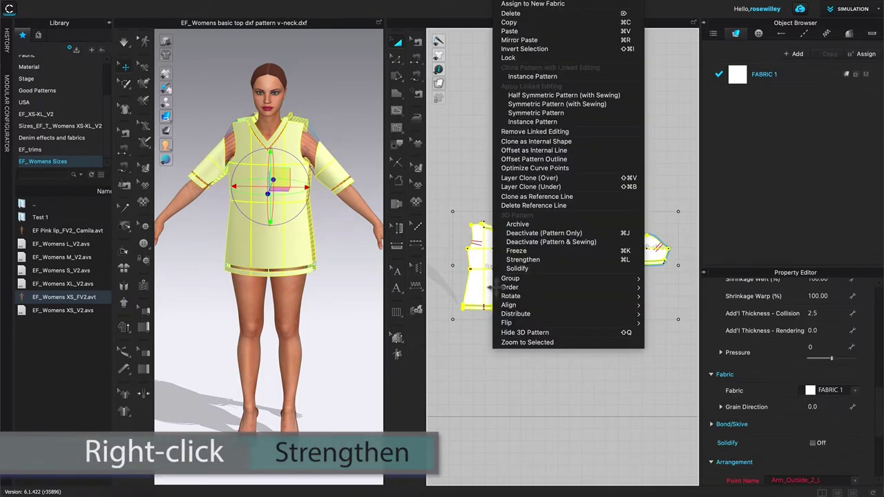
left_click(559, 260)
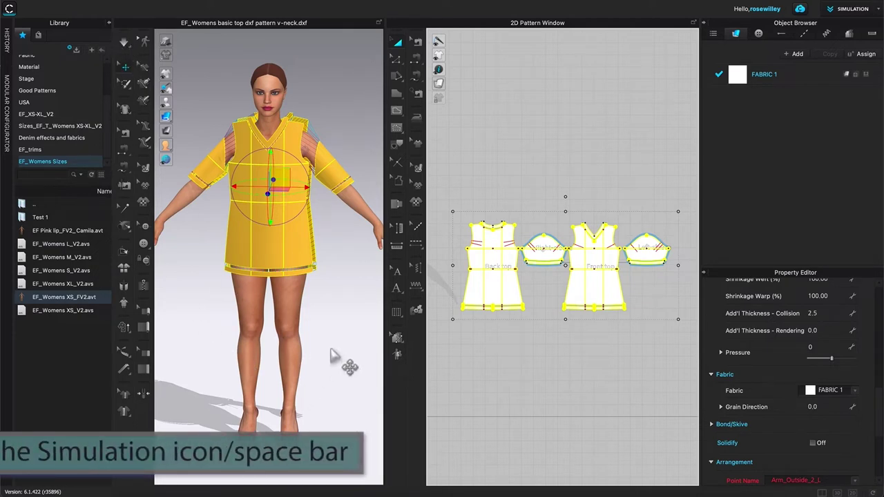
Simulate the strengthened garment so it drapes on the avatar, and stop the simulation.
key("space")
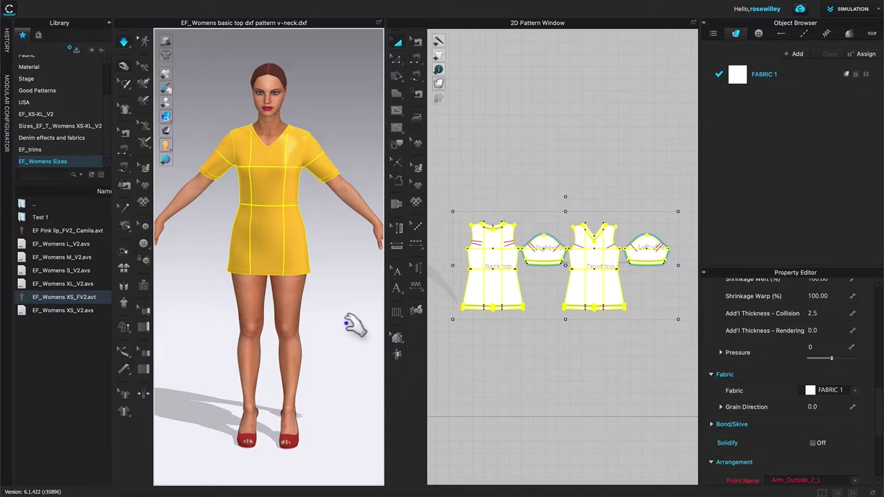
key("space")
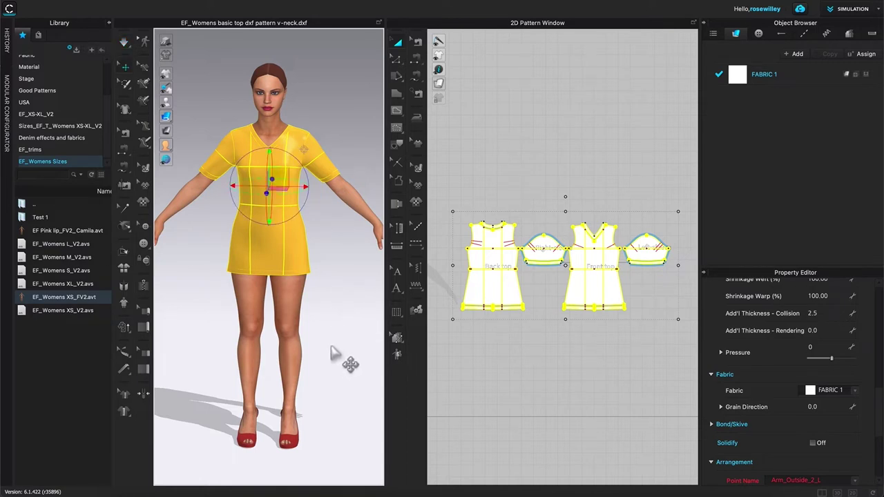
mouse_move(332, 358)
right_mouse_down()
mouse_move(341, 352)
mouse_move(311, 407)
mouse_move(274, 336)
mouse_move(235, 347)
mouse_move(350, 354)
mouse_move(339, 361)
mouse_move(335, 345)
right_mouse_up()
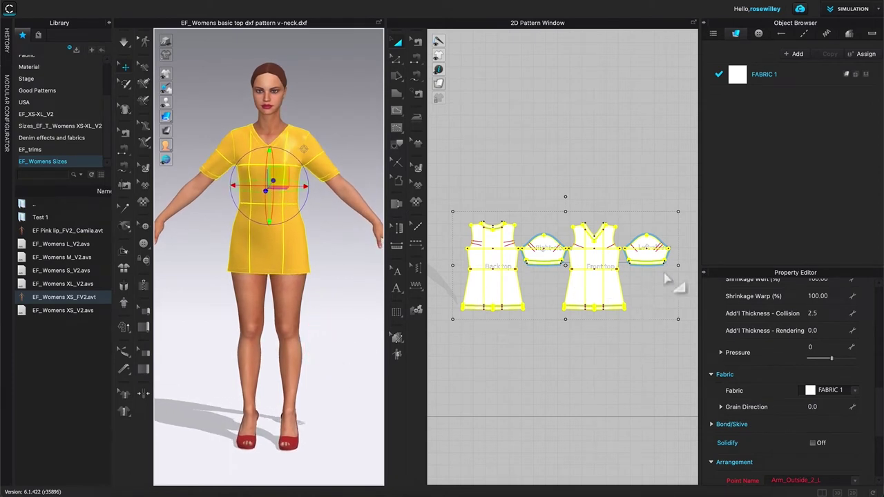
Unstrengthen all pattern pieces, clear the selection and check the draped dress on the avatar.
right_click(491, 292)
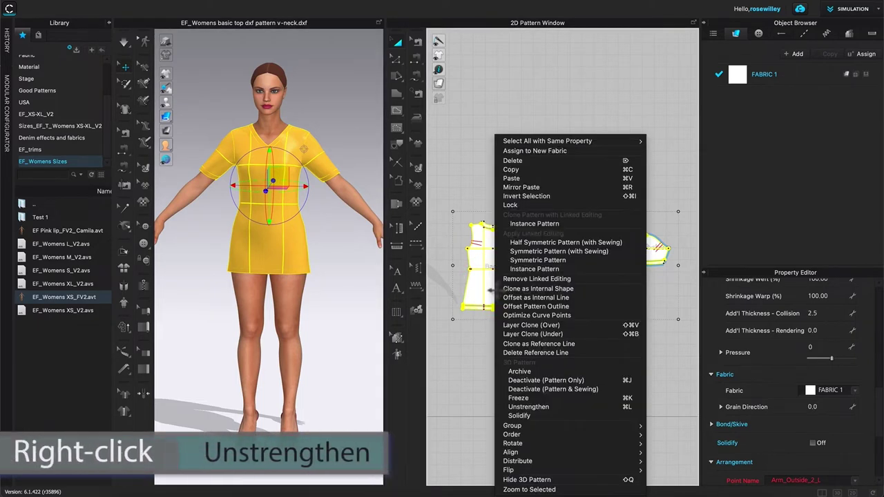
left_click(553, 407)
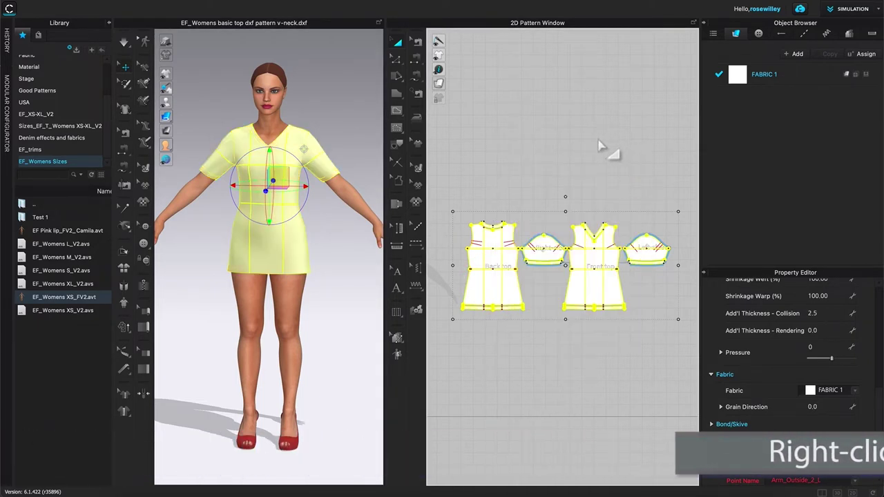
left_click(542, 130)
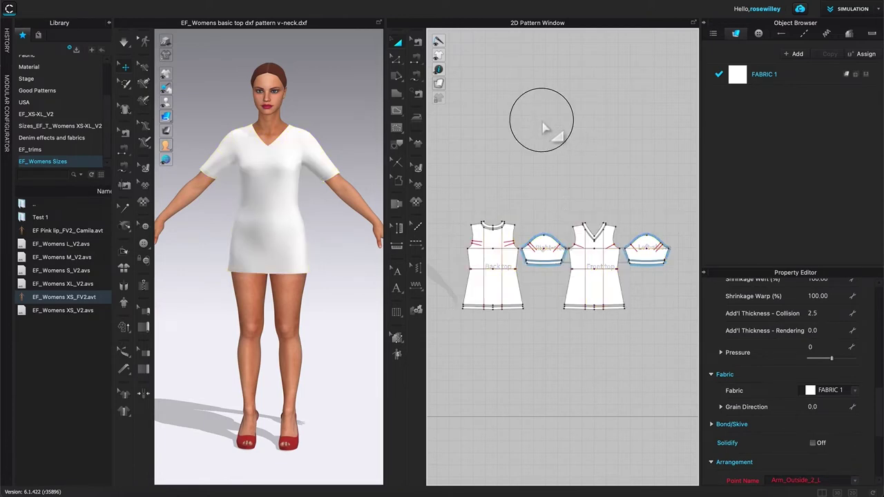
mouse_move(286, 315)
right_mouse_down()
mouse_move(205, 314)
mouse_move(279, 316)
right_mouse_up()
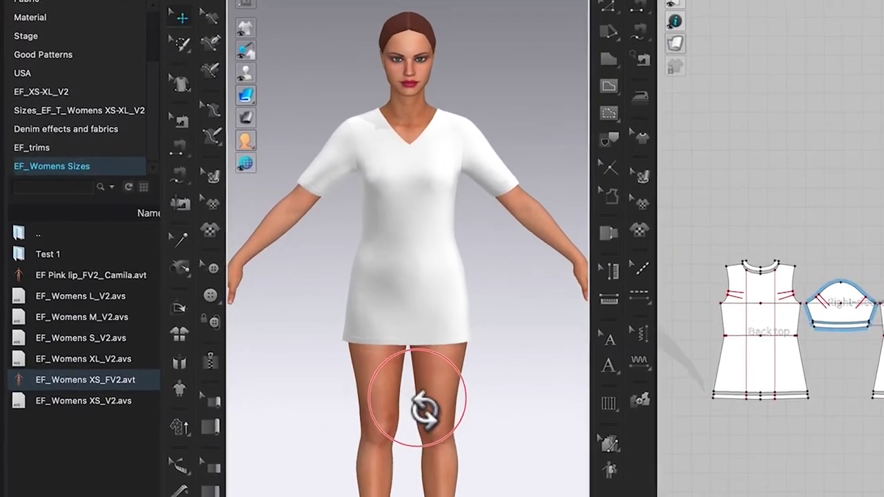
mouse_move(424, 410)
right_mouse_down()
mouse_move(431, 361)
mouse_move(433, 419)
right_mouse_up()
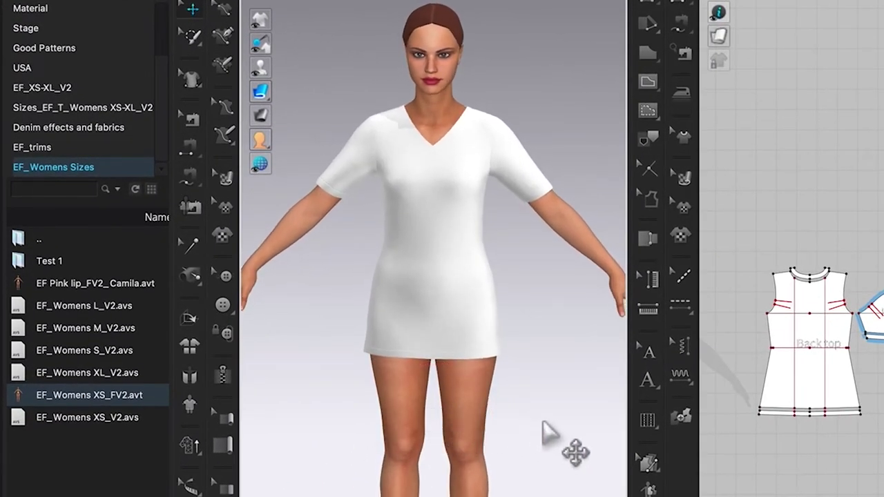
mouse_move(542, 425)
right_mouse_down()
mouse_move(479, 430)
mouse_move(339, 419)
mouse_move(540, 427)
mouse_move(538, 415)
right_mouse_up()
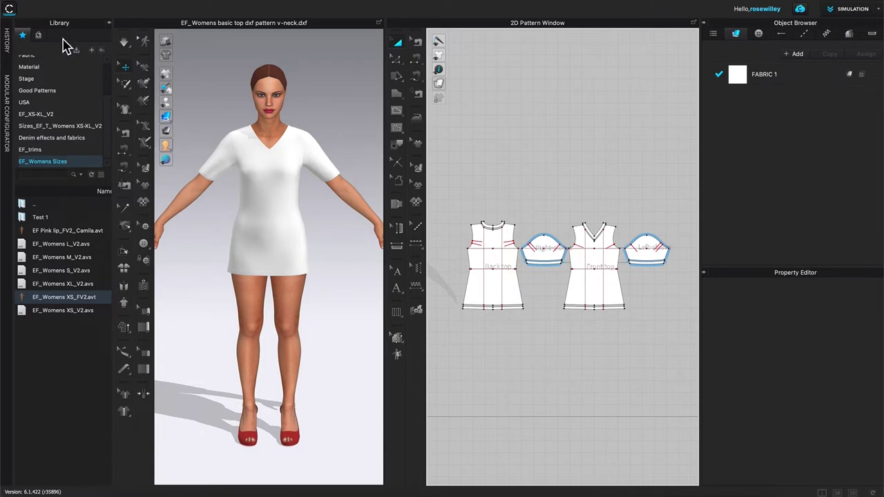
Replace FABRIC 1 with the Cotton_Plush fabric from the library's Fabric folder.
scroll(112, 127, "up", 1)
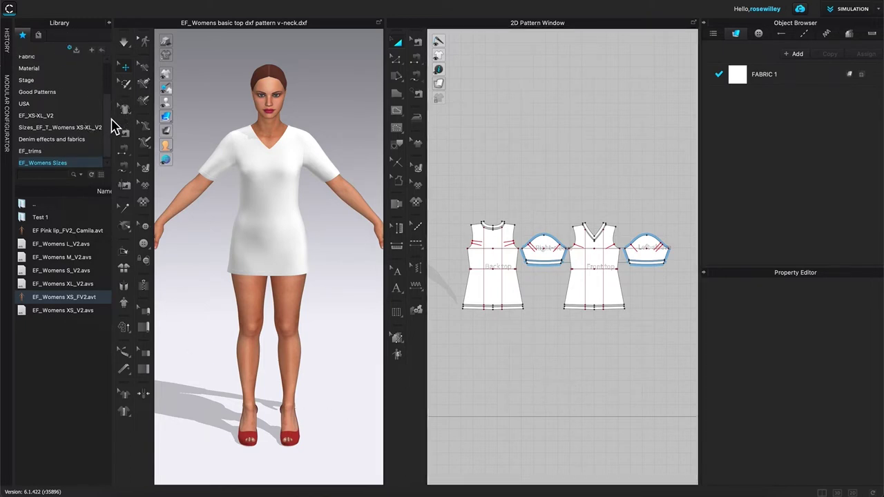
left_click_drag(112, 126, 114, 82)
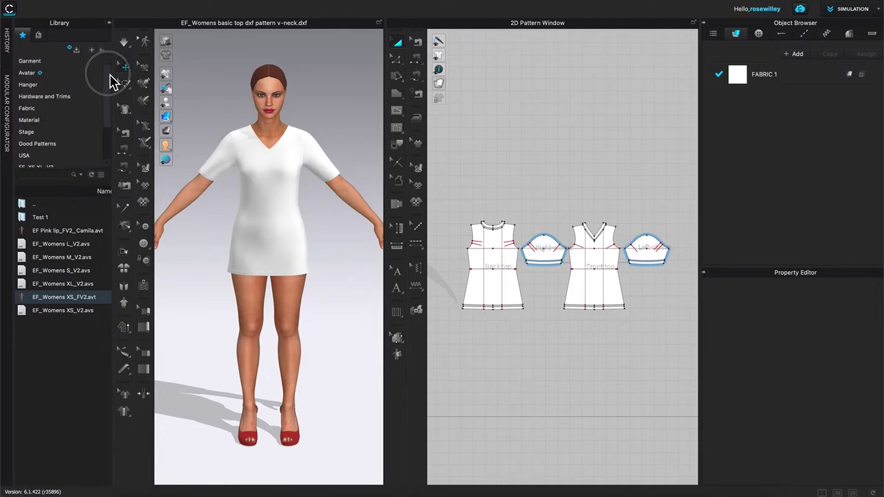
left_click(38, 110)
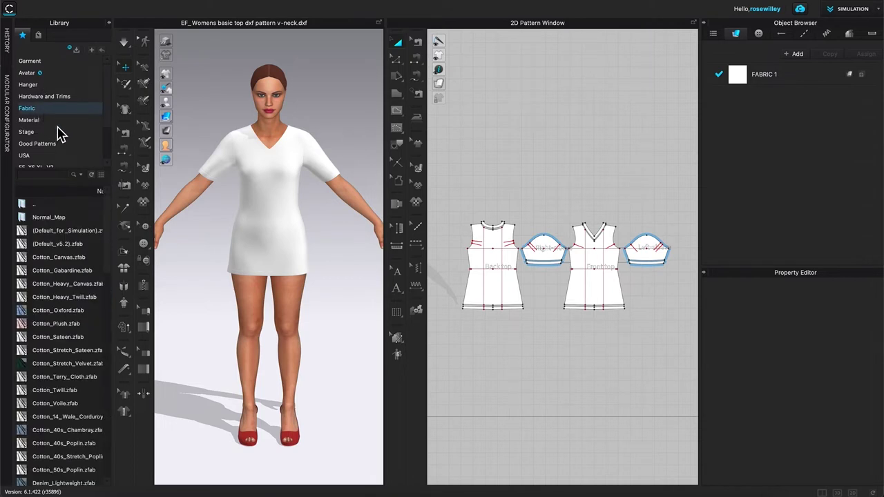
mouse_move(20, 330)
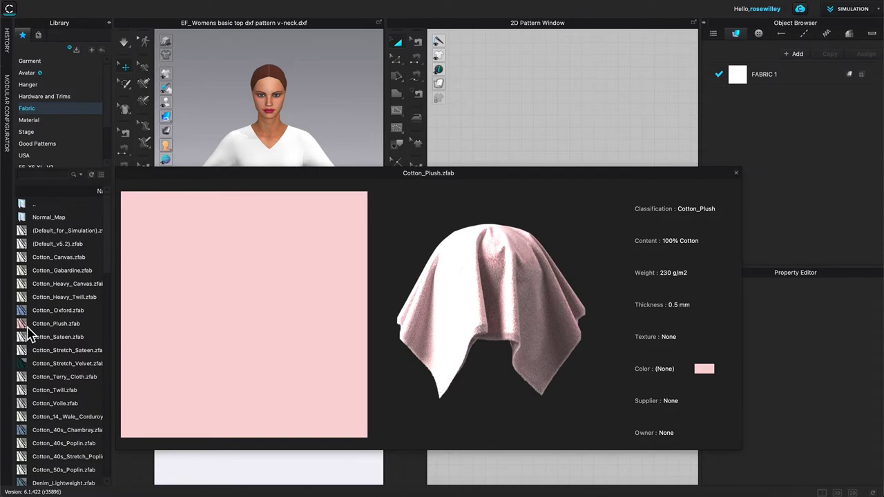
left_click_drag(20, 331, 794, 81)
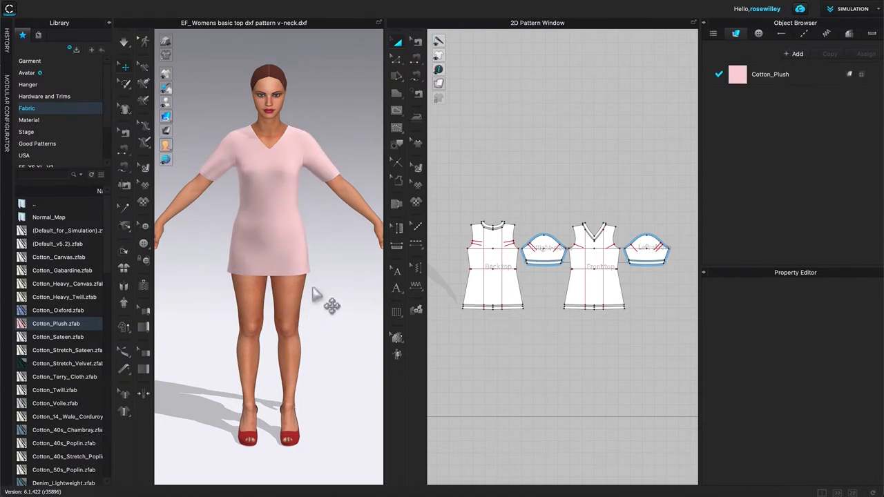
mouse_move(335, 339)
right_mouse_down()
mouse_move(270, 311)
mouse_move(207, 315)
mouse_move(339, 326)
right_mouse_up()
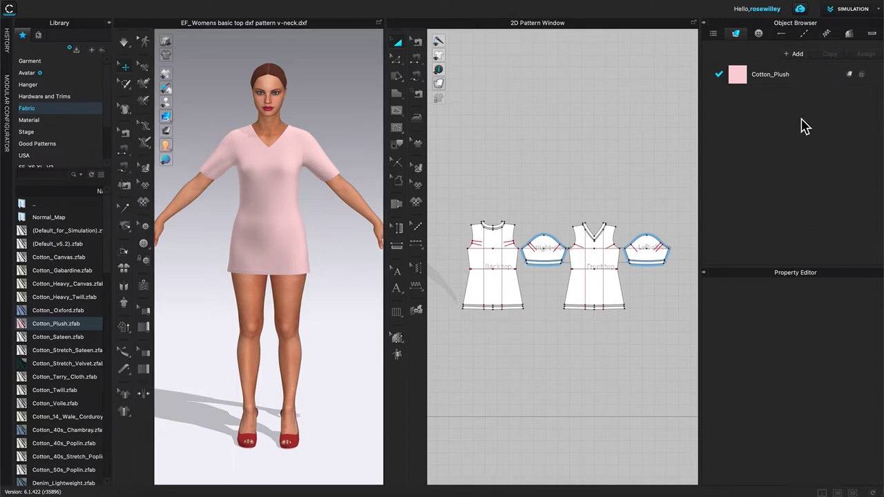
Duplicate the Cotton_Plush fabric and rename the copy as Trim.
double_click(819, 82)
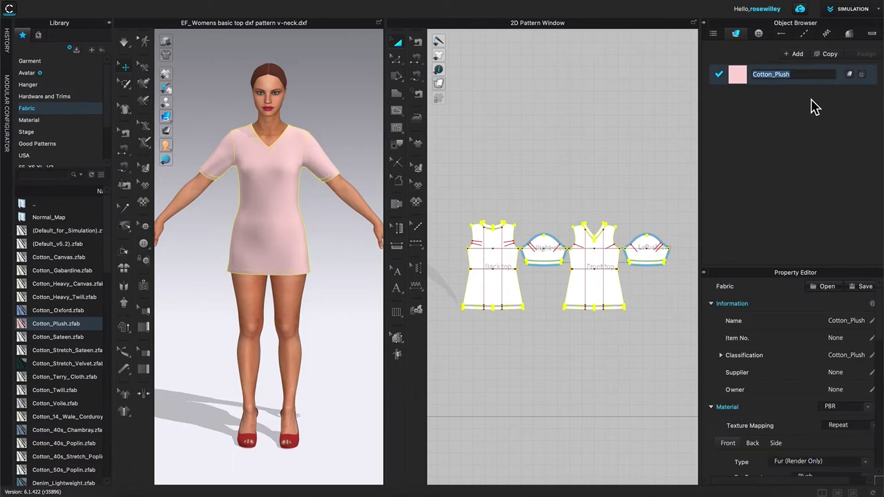
left_click(829, 54)
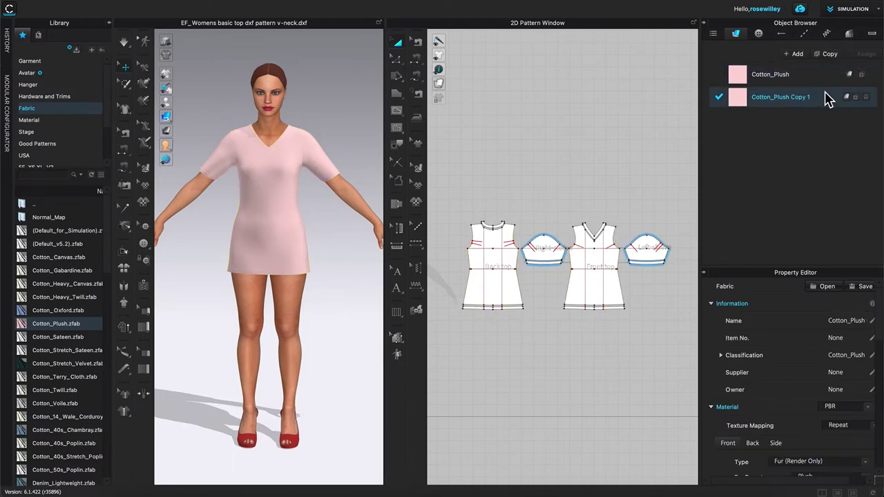
double_click(785, 99)
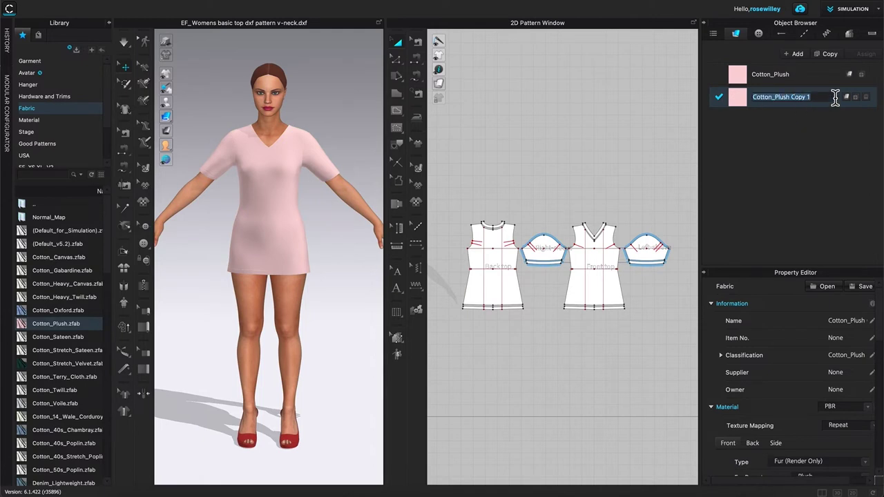
type("Trim")
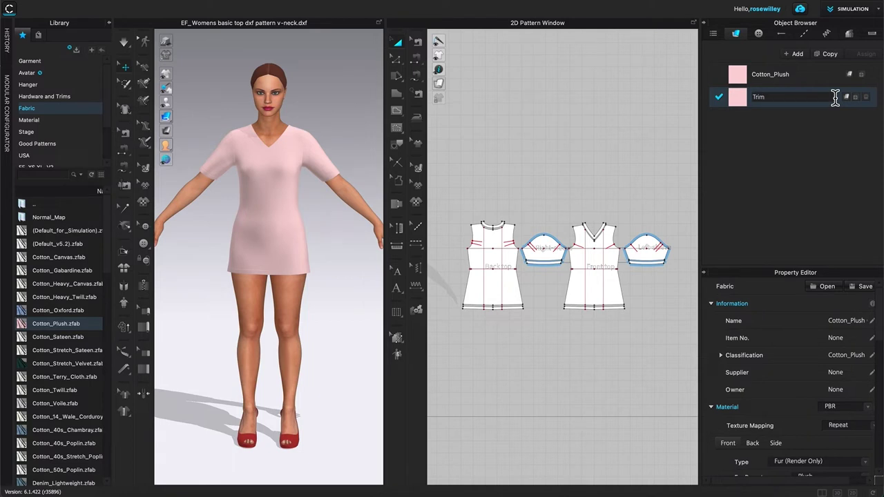
key("Return")
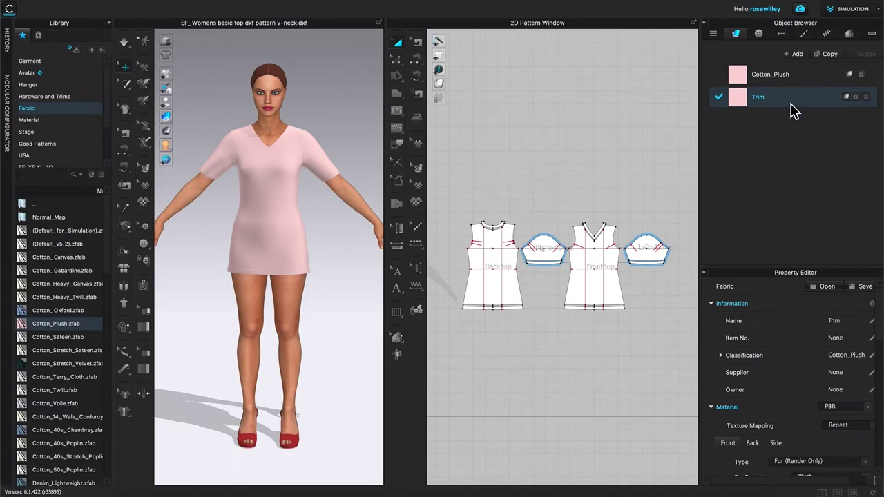
Set the Trim fabric's color to the Cyan 3 palette swatch, hex 2C9A9A, and accept the color.
scroll(787, 350, "down", 4)
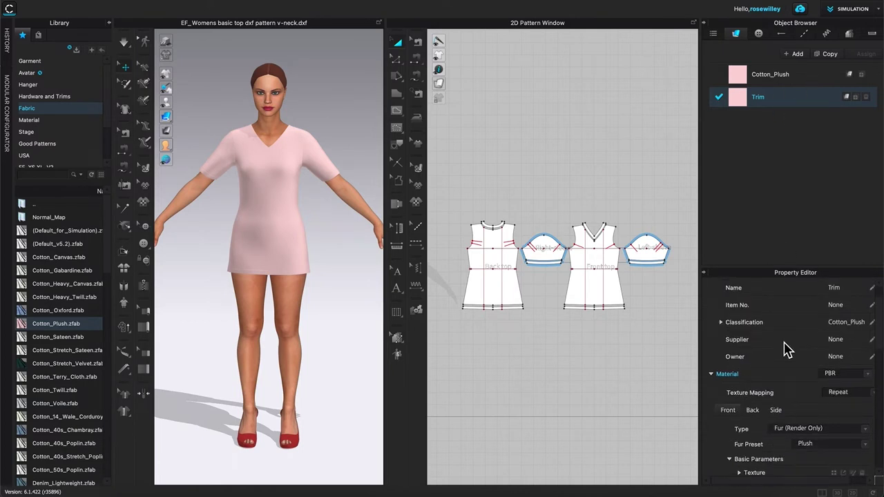
scroll(791, 316, "down", 3)
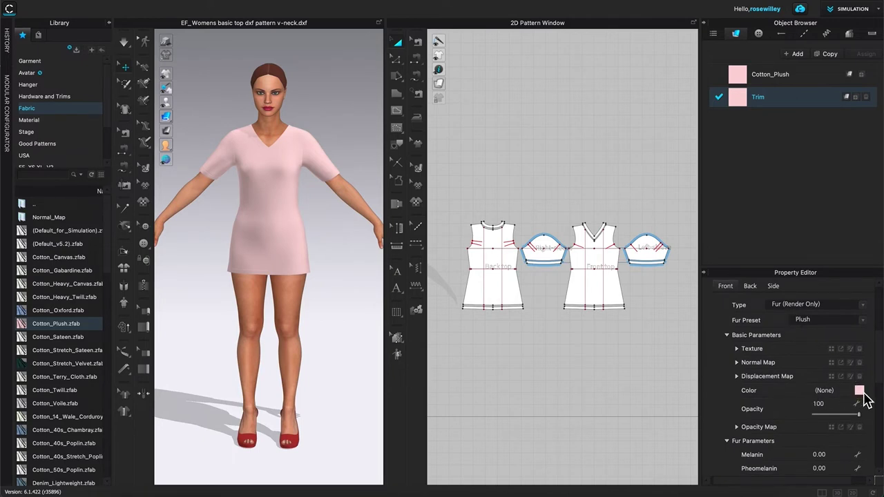
left_click(860, 392)
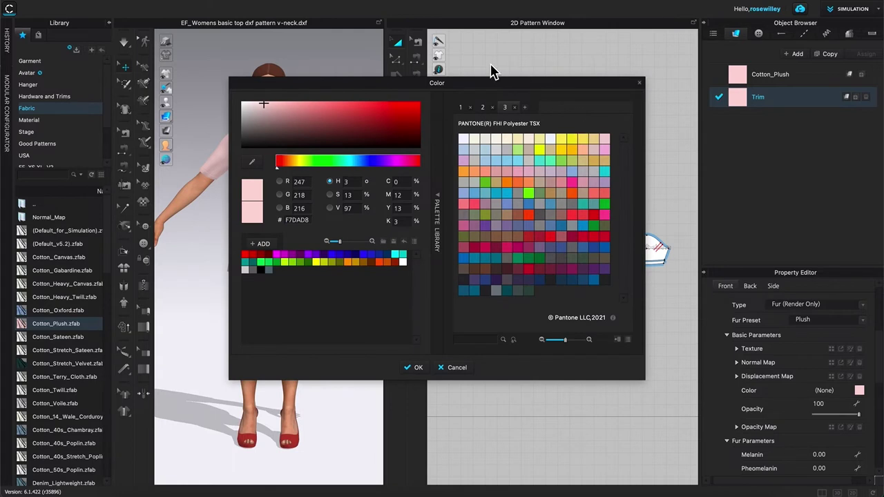
left_click_drag(481, 89, 579, 70)
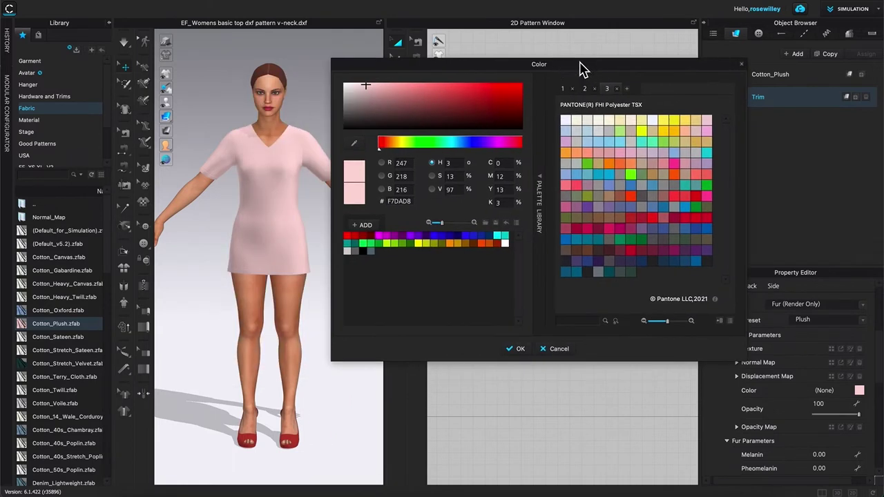
left_click_drag(370, 87, 371, 96)
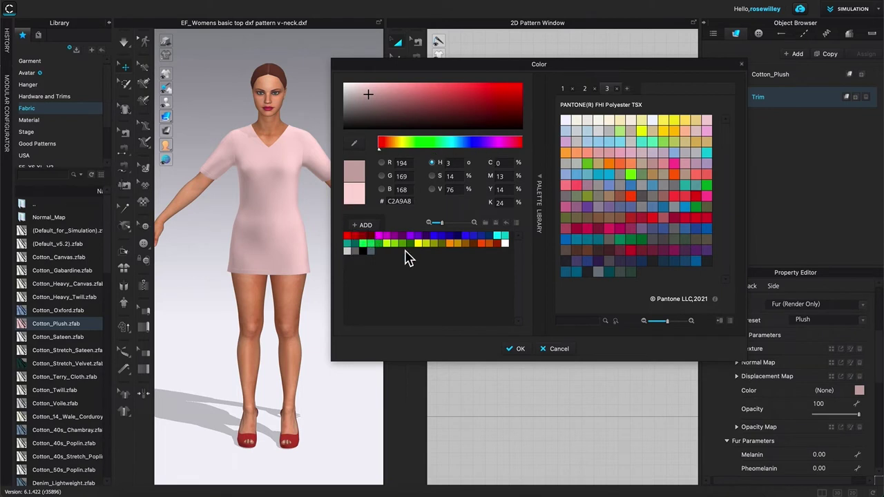
left_click(348, 244)
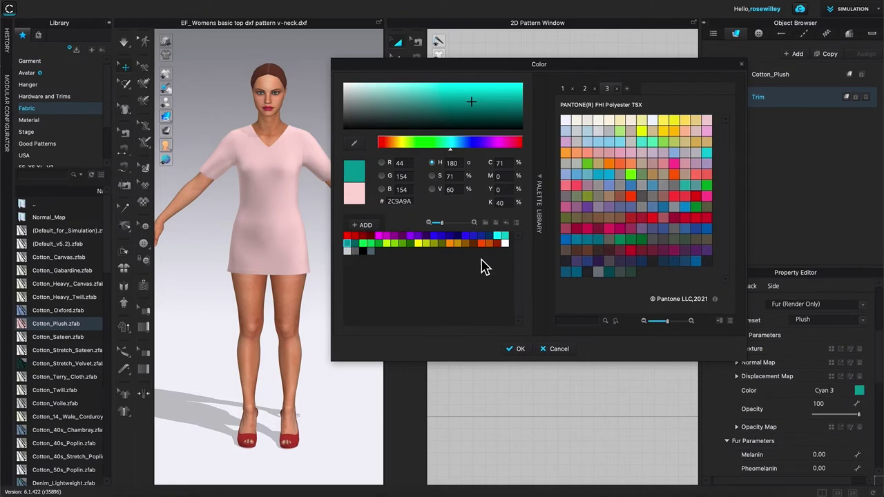
left_click(520, 351)
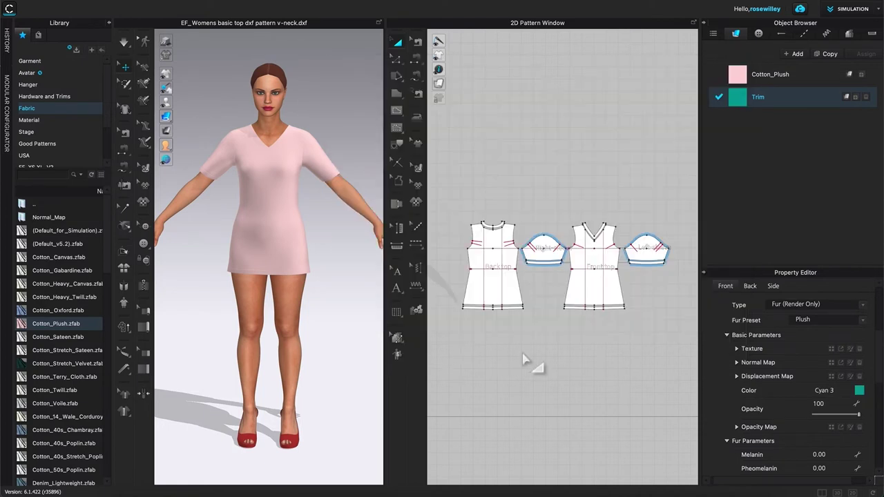
Try to apply the Trim fabric to the narrow back neckline band and dismiss the resulting message.
left_click(592, 230)
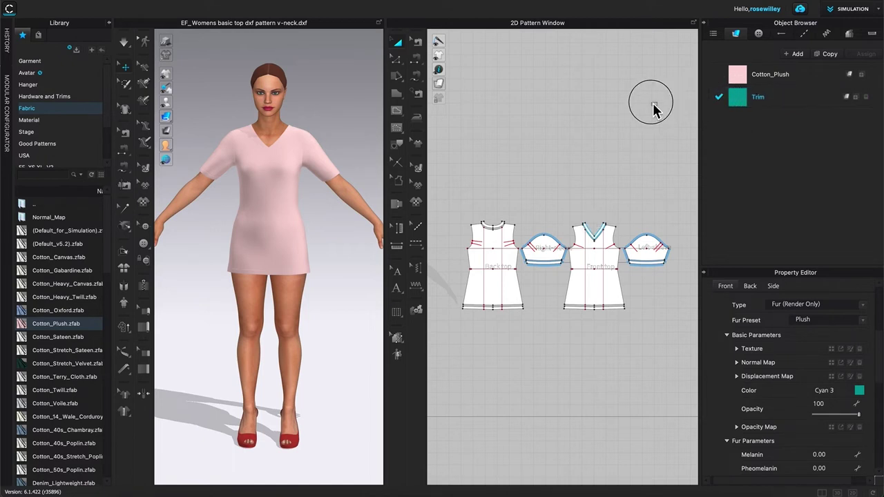
left_click(496, 229)
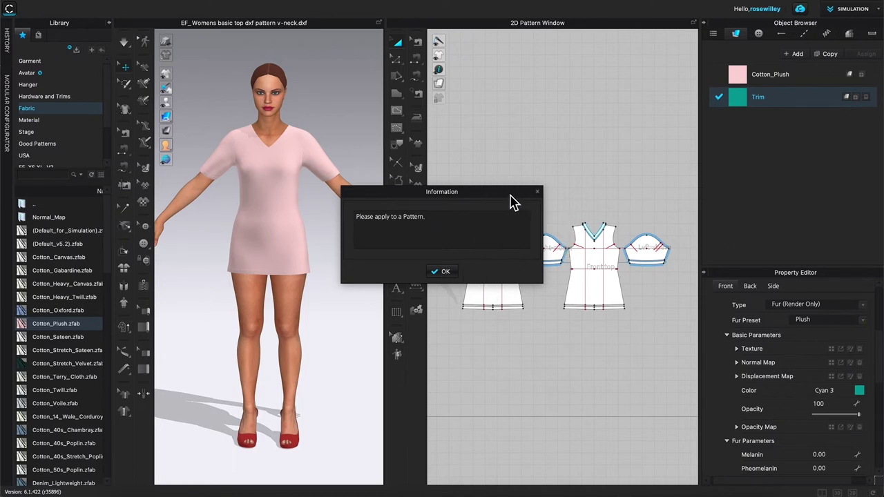
left_click_drag(510, 194, 457, 101)
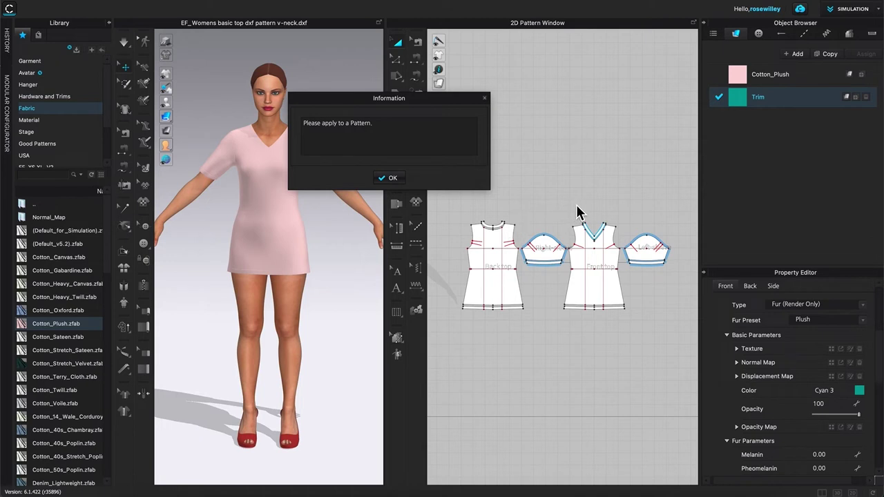
left_click(390, 178)
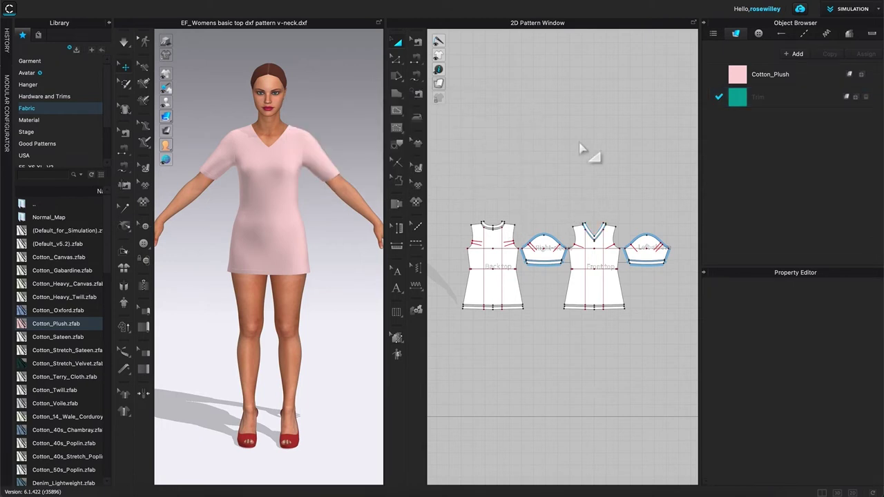
Apply the Trim fabric to the back neckline band and check it on the avatar from behind.
key("ctrl+plus")
scroll(491, 238, "up", 5)
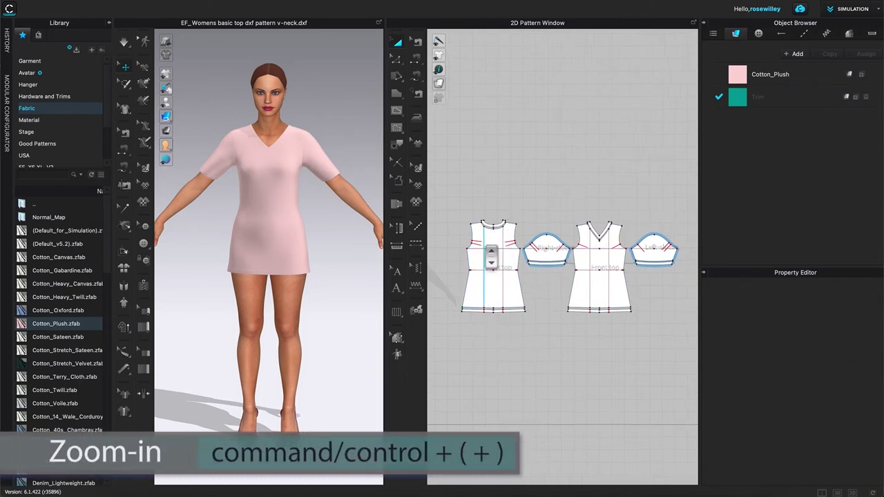
scroll(499, 231, "up", 5)
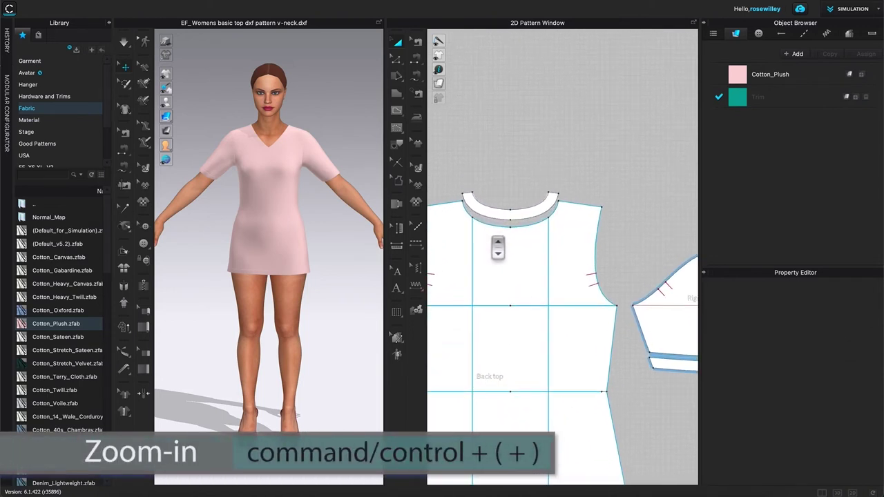
left_click(744, 104)
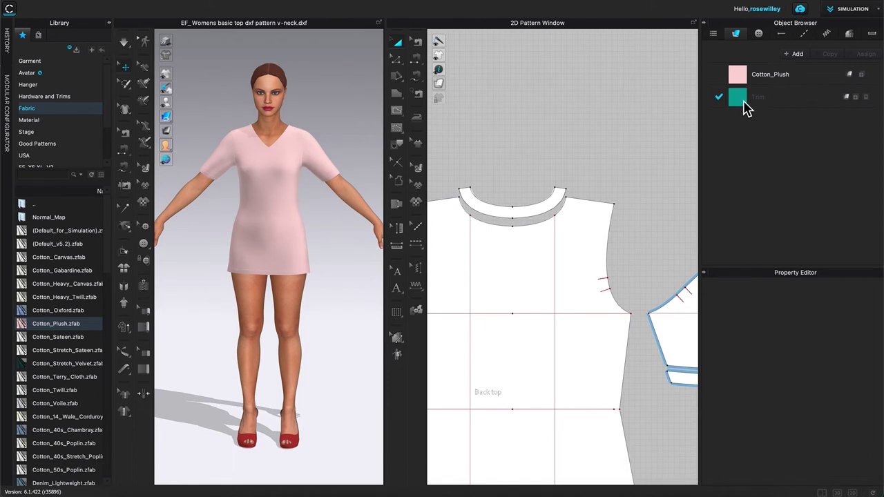
left_click_drag(746, 105, 533, 213)
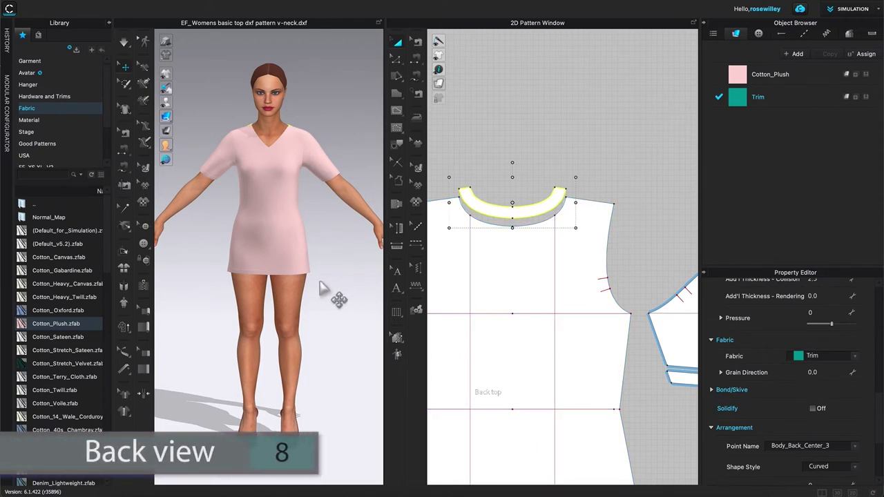
key("8")
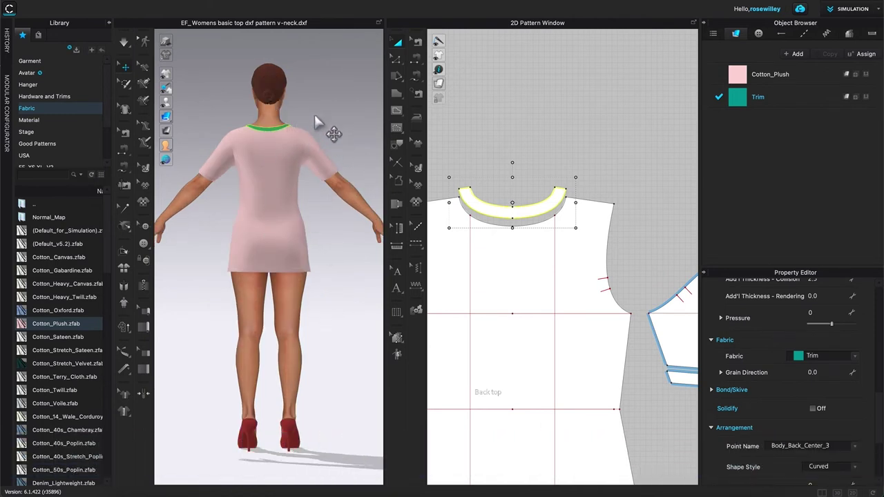
scroll(318, 123, "up", 3)
scroll(325, 148, "up", 3)
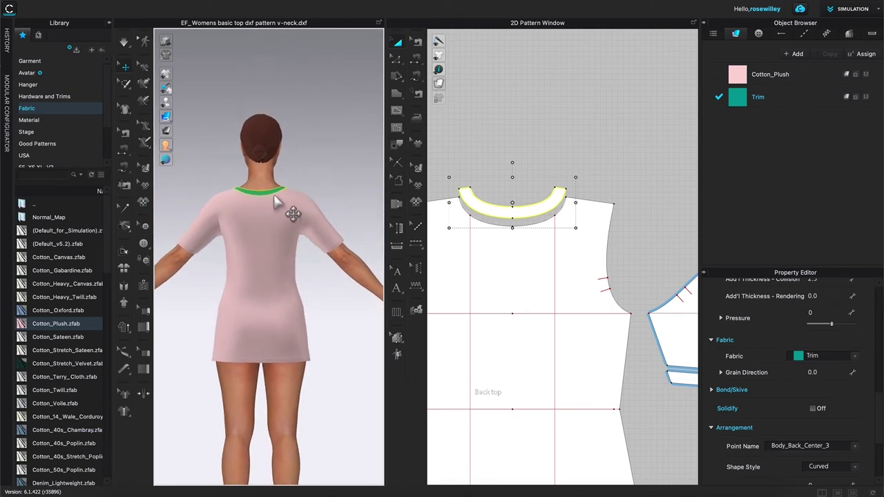
Show all the pattern pieces in the 2D Pattern Window with the Texture Surface display.
scroll(630, 183, "down", 5)
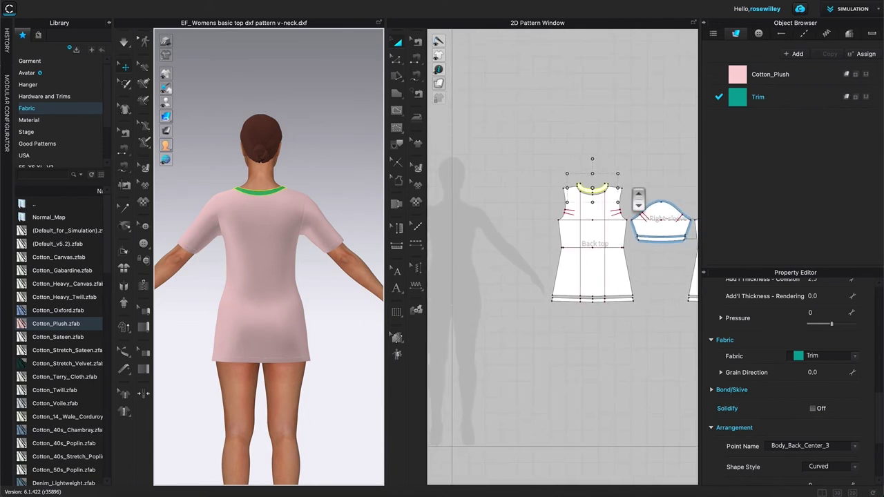
middle_click_drag(572, 394, 474, 363)
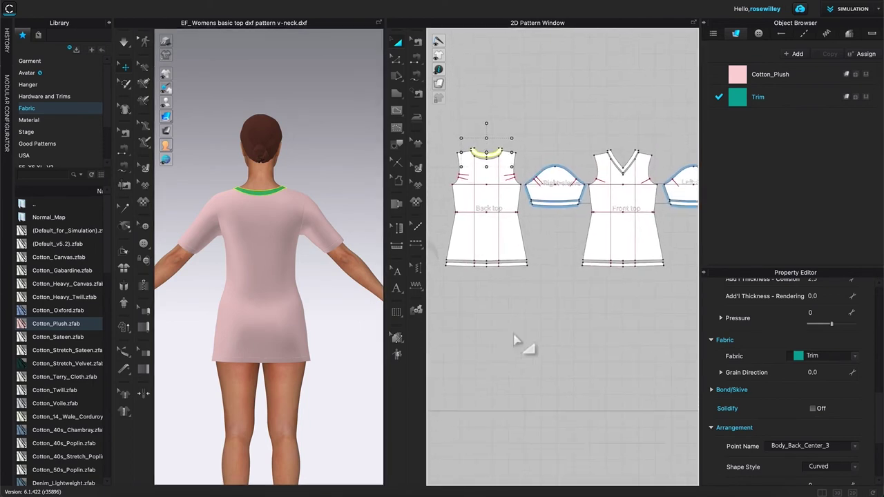
scroll(602, 325, "down", 2)
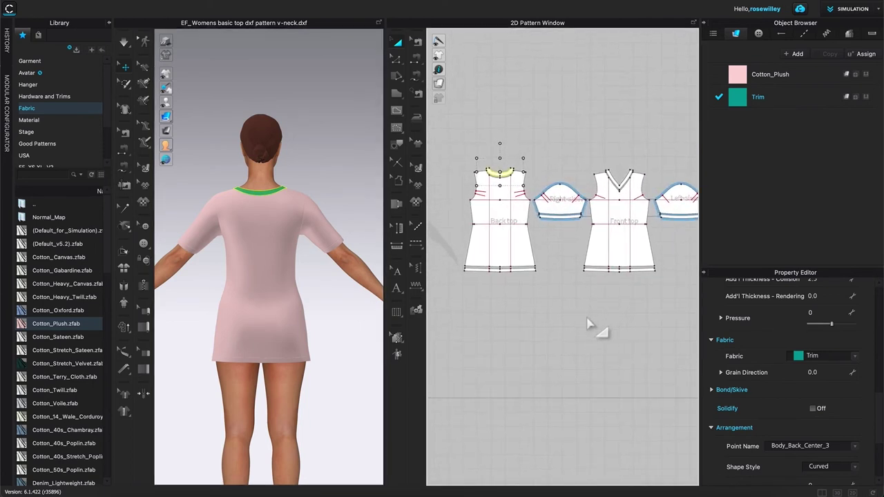
middle_click_drag(587, 373, 573, 391)
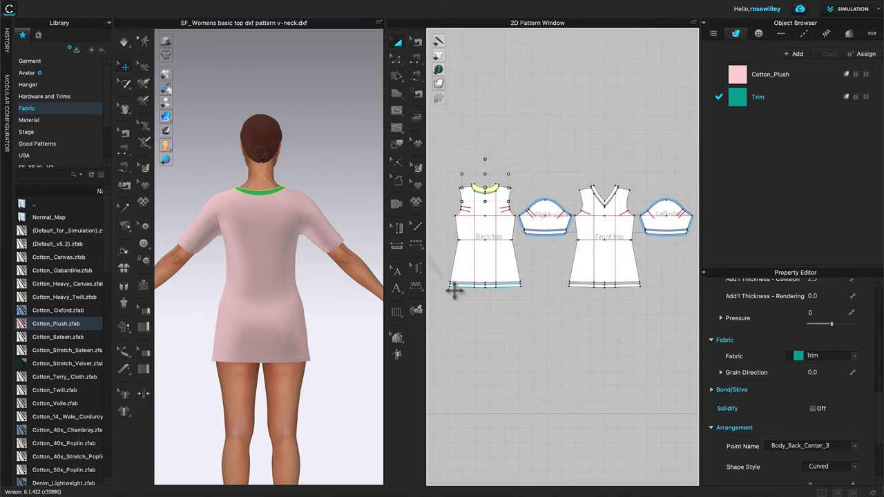
mouse_move(442, 83)
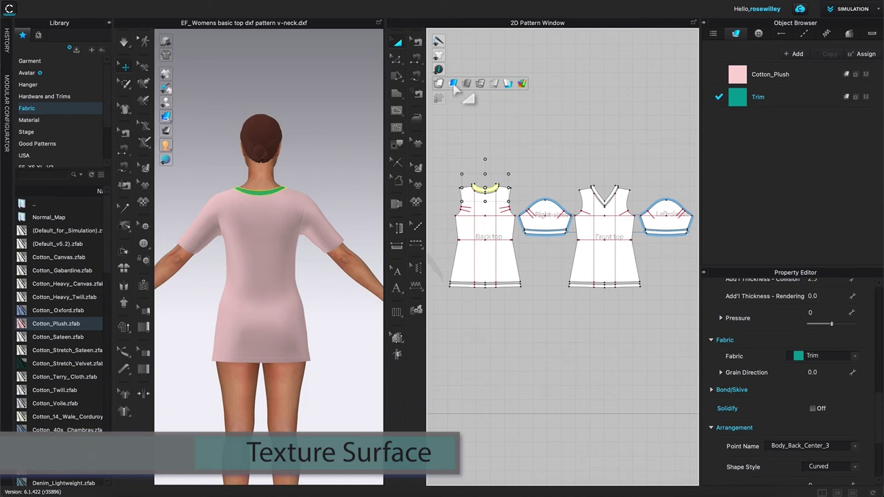
left_click(454, 83)
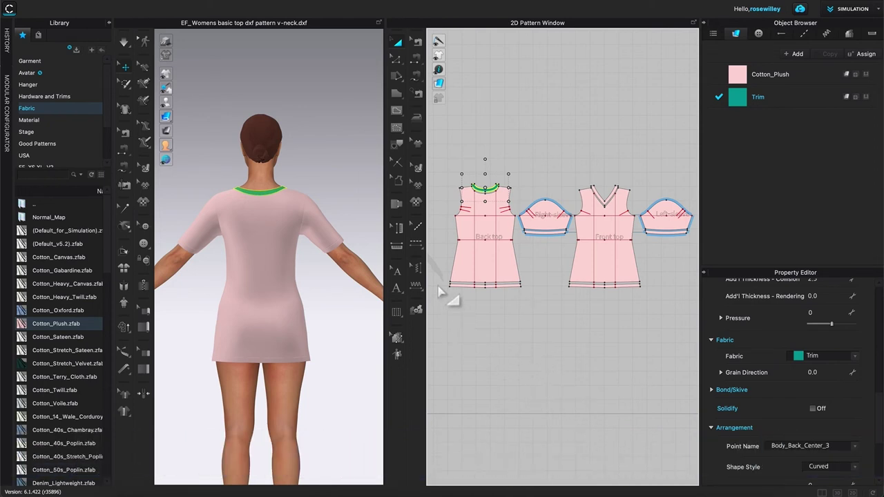
Assign the Trim fabric to the front and back hem bands, both sleeve cuffs and the front V-neck band, and clear the selection.
left_click_drag(432, 278, 553, 335)
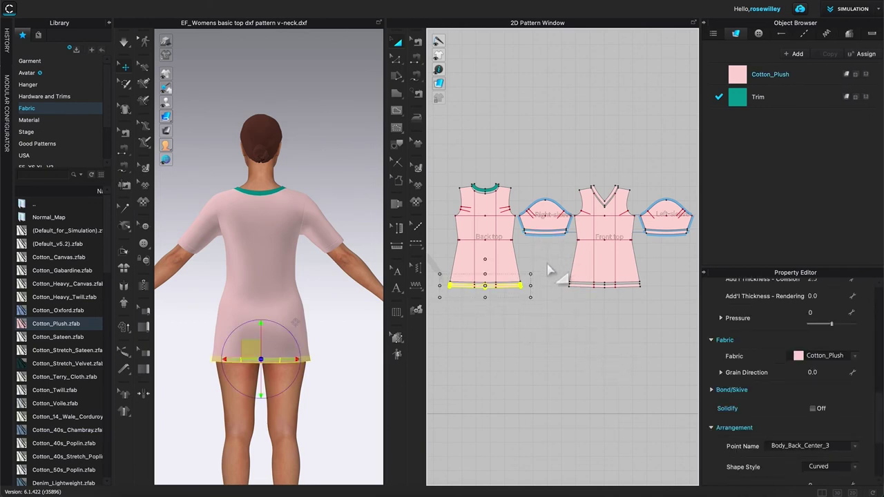
left_click(551, 236, "shift")
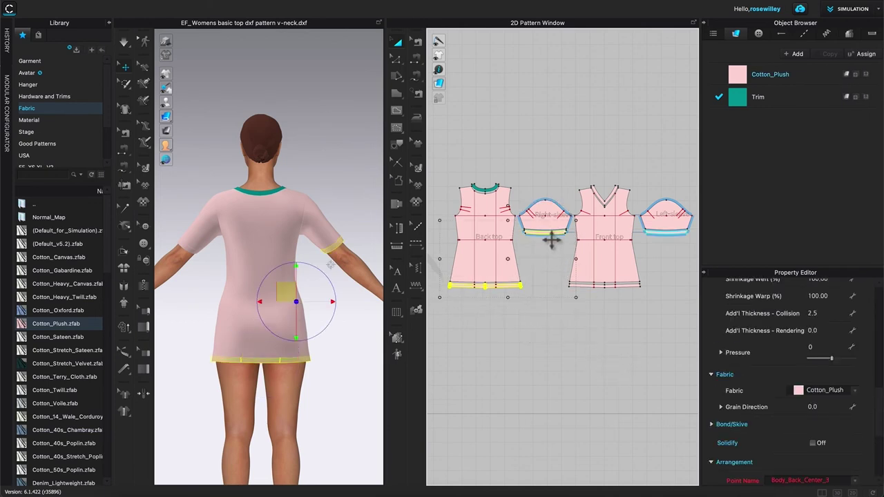
left_click(676, 237, "shift")
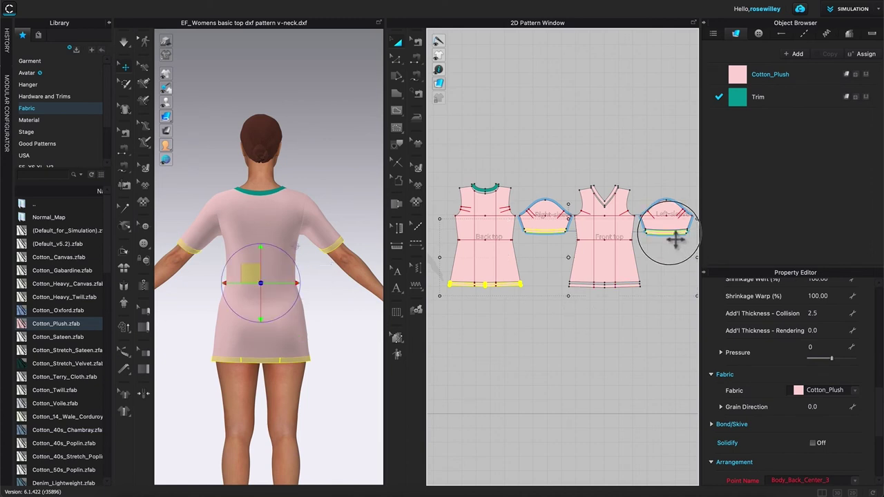
left_click(604, 285, "shift")
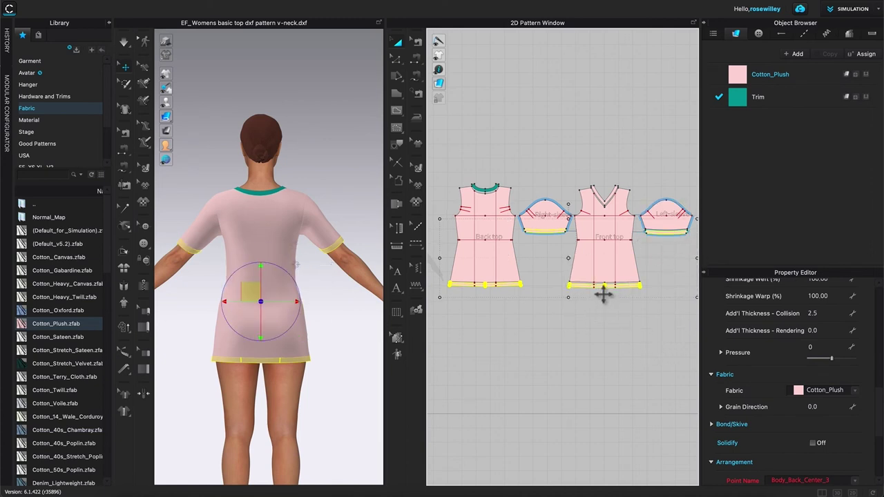
left_click(614, 200, "shift")
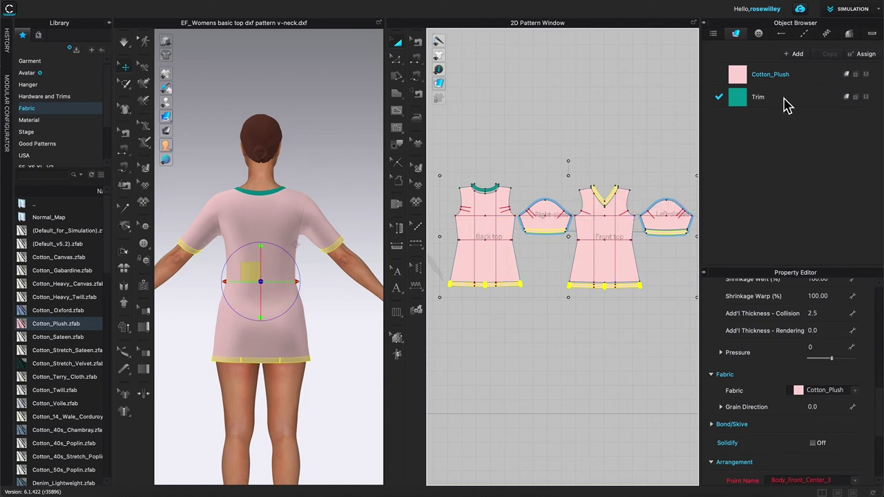
left_click(867, 97)
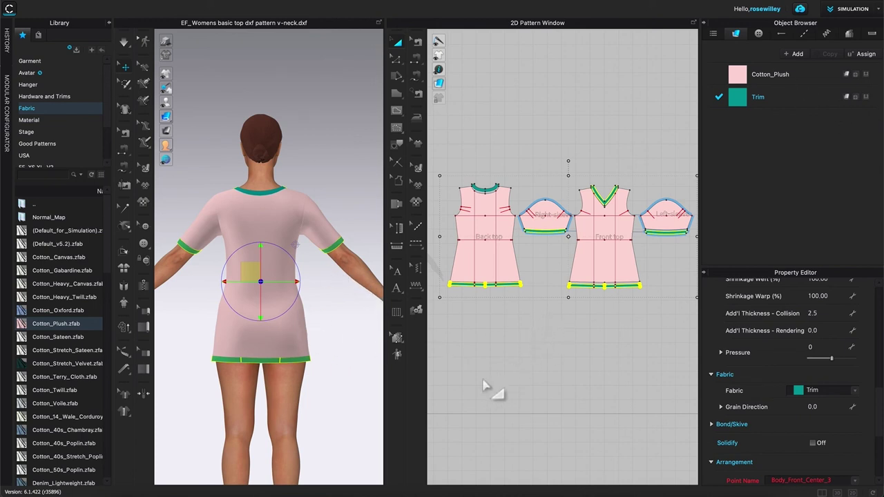
left_click(633, 127)
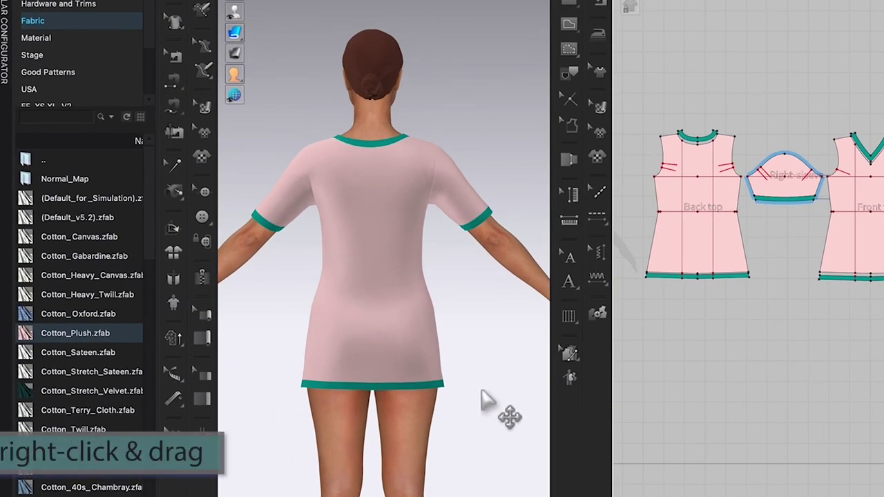
Inspect the neckline, cuff and hem trims on the dressed avatar from the front and the sides.
right_click_drag(484, 399, 341, 424, "ctrl")
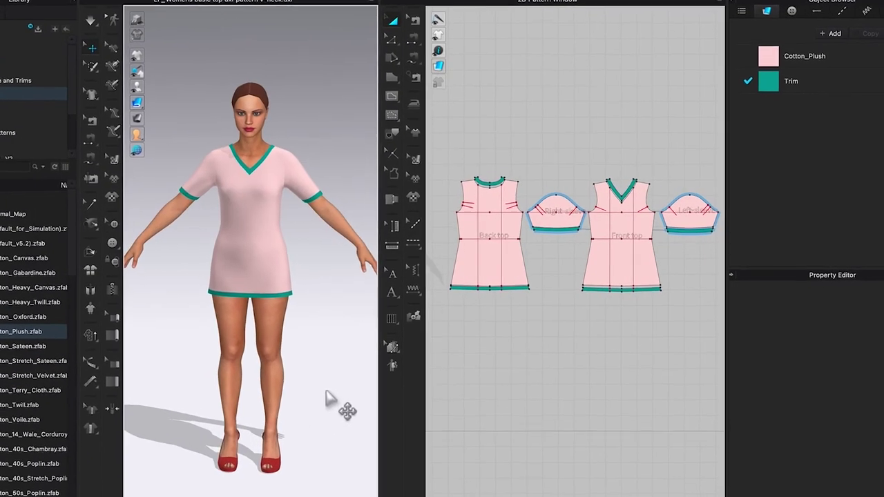
right_click_drag(320, 411, 238, 400, "ctrl")
right_click_drag(160, 461, 272, 442, "ctrl")
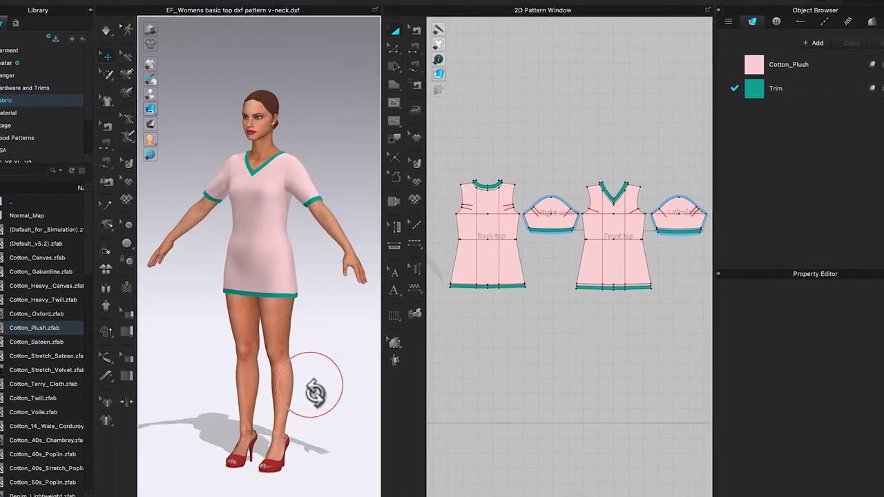
mouse_move(315, 392)
right_mouse_down("ctrl")
mouse_move(255, 388)
mouse_move(265, 372)
mouse_move(301, 380)
mouse_move(288, 404)
mouse_move(300, 397)
right_mouse_up("ctrl")
right_click_drag(252, 461, 295, 454)
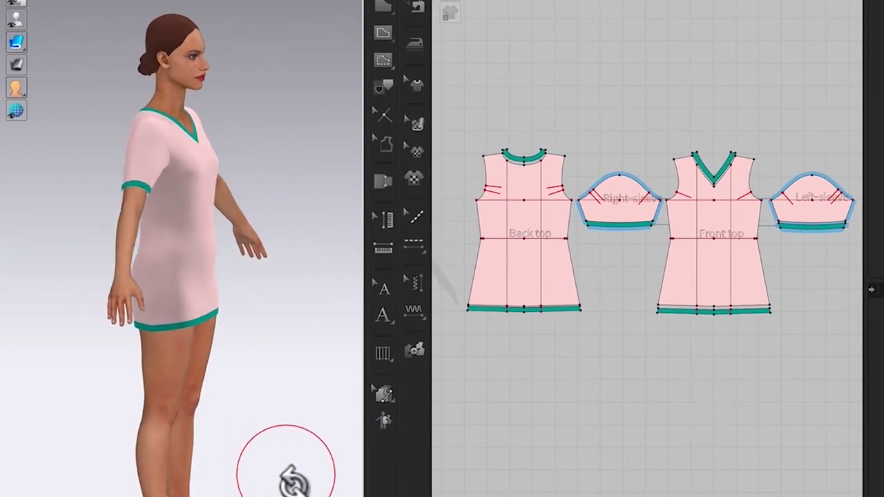